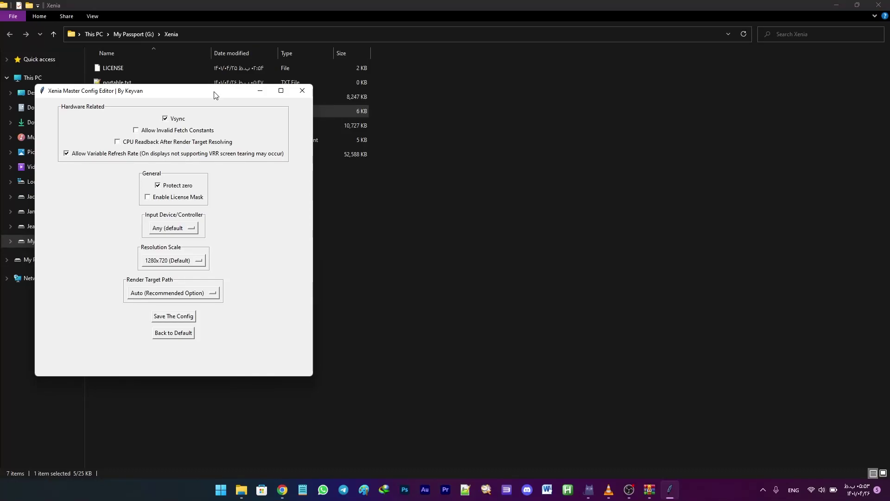
Step: Move the config editor clear of the file list and bring up its Resolution Scale choices
drag(214, 95, 583, 92)
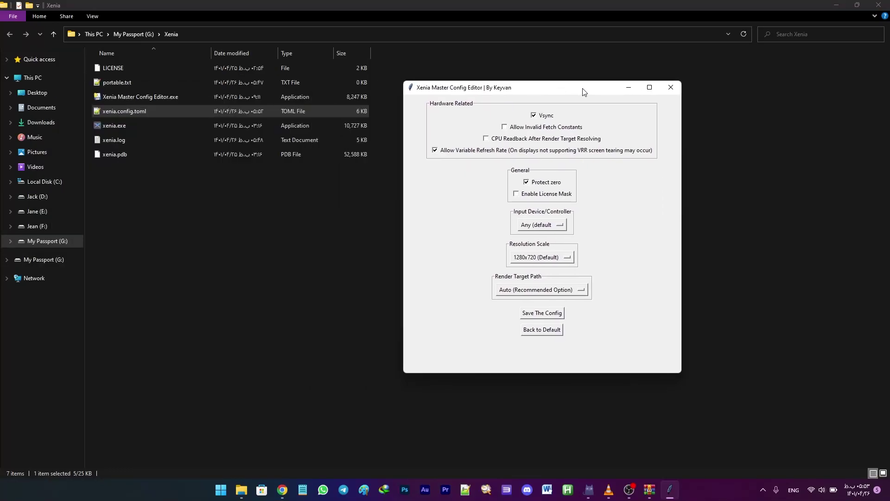
click(531, 260)
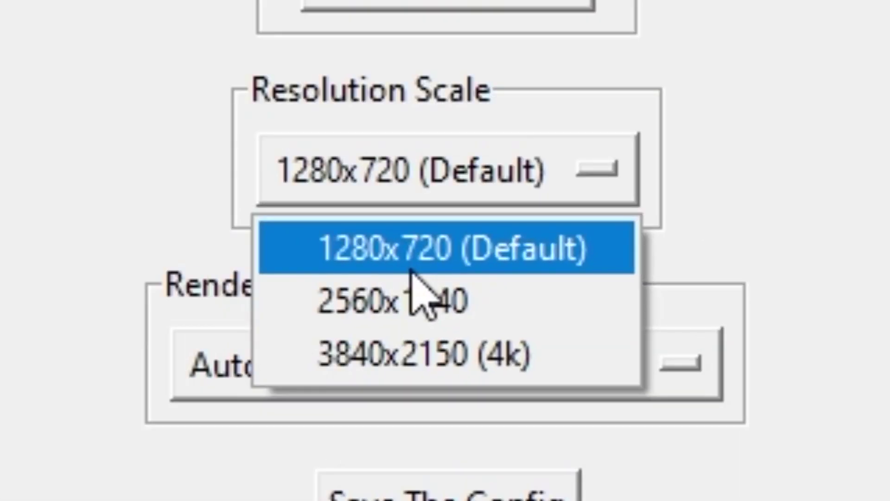
click(521, 315)
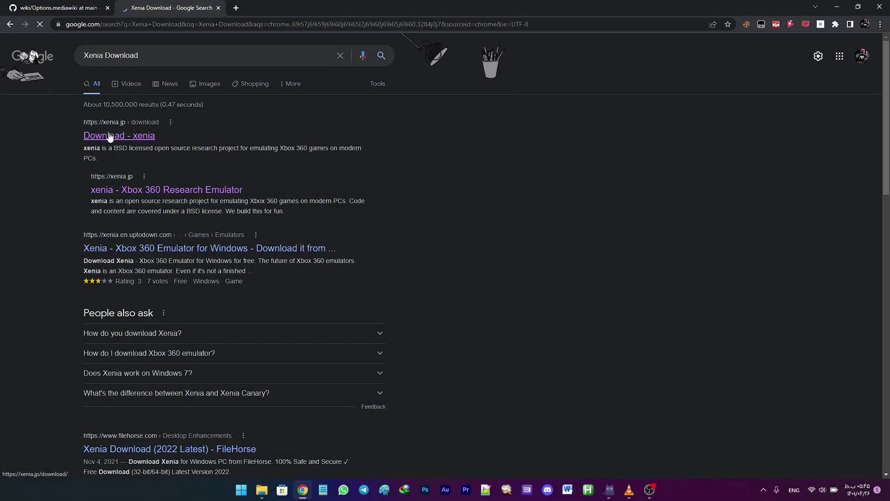
Step: Download the Windows master build of Xenia from xenia.jp as xenia_master_7.zip and open the archive
click(110, 136)
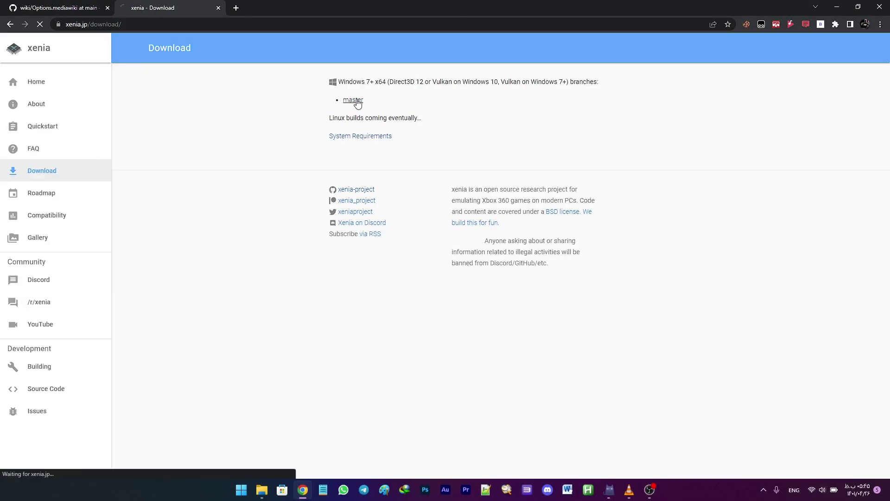
click(353, 100)
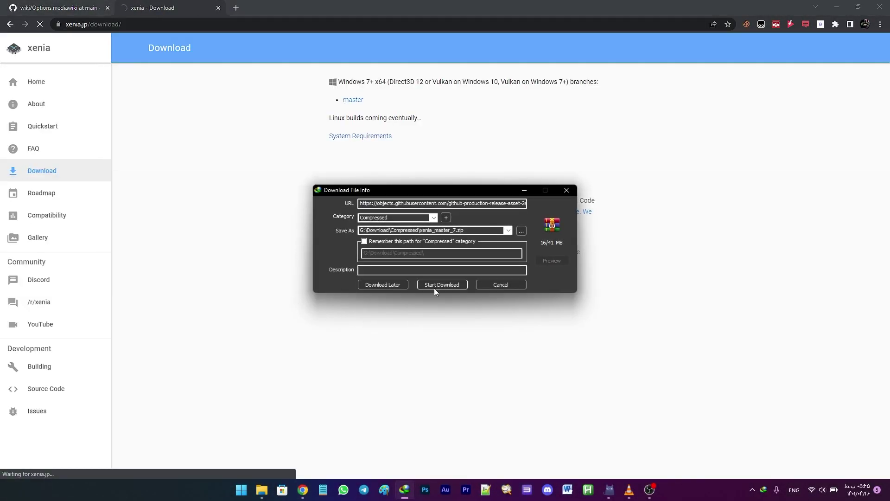
click(434, 288)
click(368, 275)
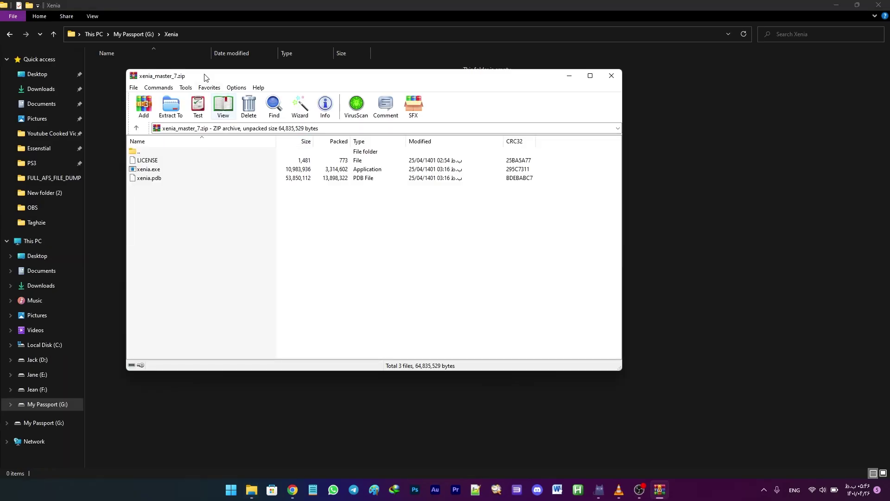
Step: Extract all files from xenia_master_7.zip into the Xenia folder
drag(206, 78, 536, 117)
key(ctrl+a)
drag(482, 195, 278, 209)
key(Escape)
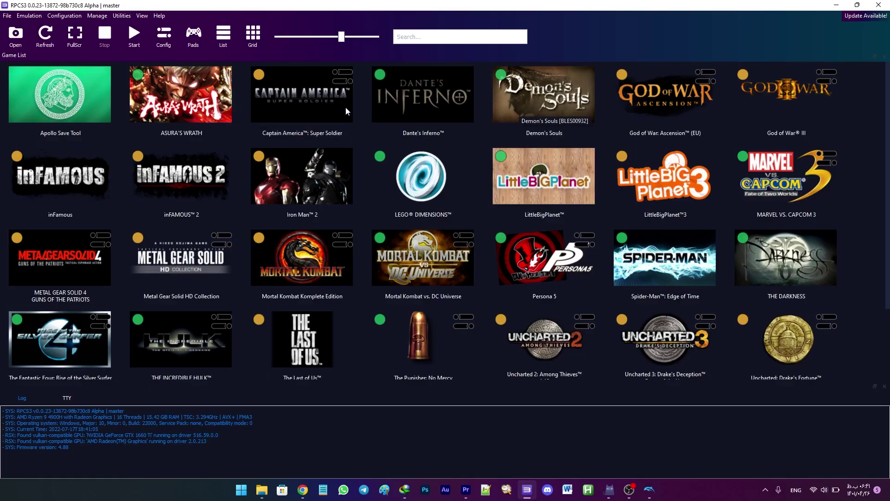
Step: Look through the GPU, Audio and System settings of Captain America: Super Soldier's custom configuration in RPCS3
right_click(285, 106)
click(323, 157)
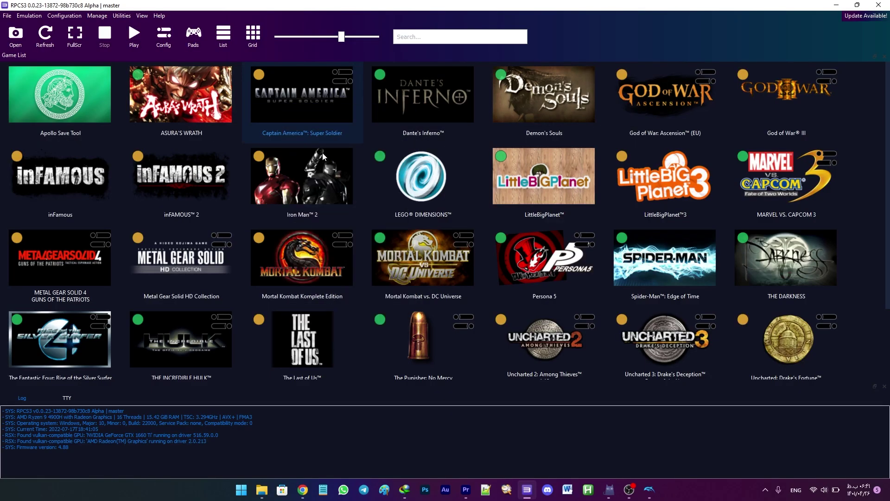
click(342, 89)
click(383, 89)
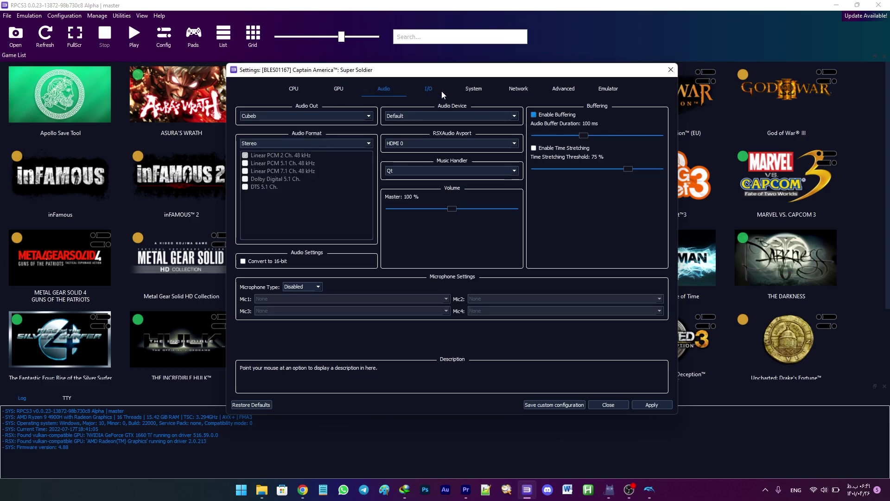
click(473, 88)
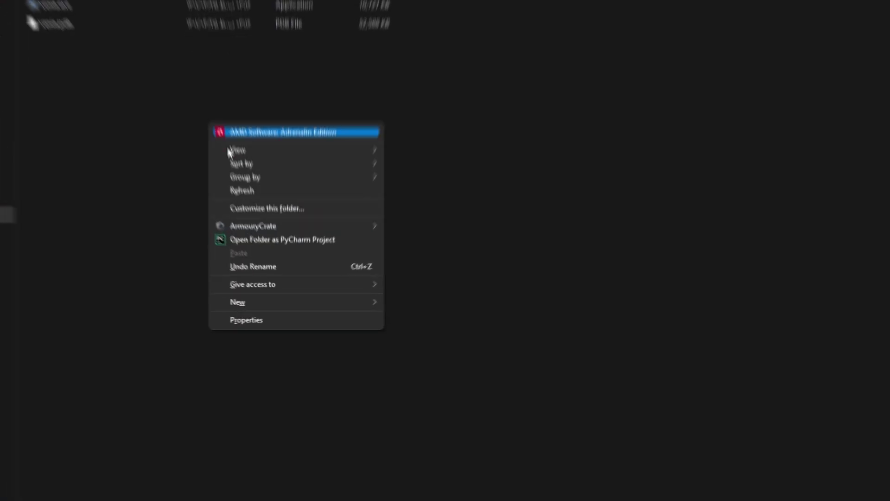
Step: Create a new text document named portable.txt in the Xenia folder
mouse_move(324, 292)
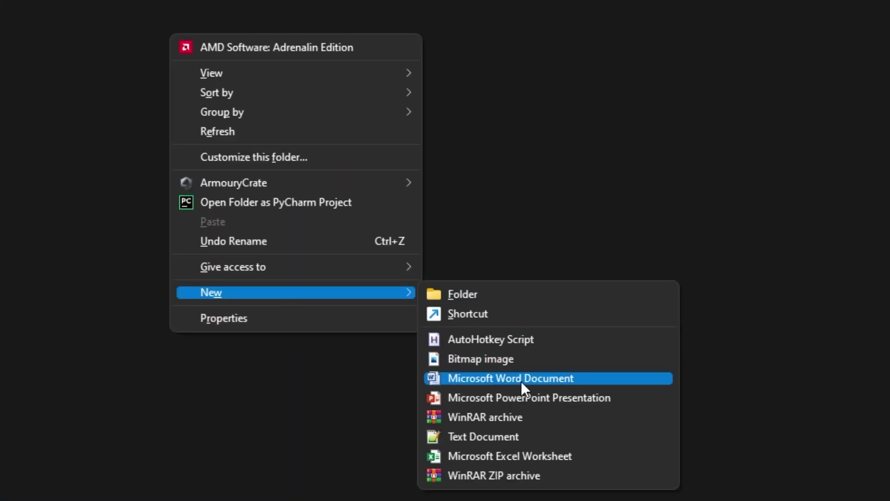
click(521, 435)
text(porta)
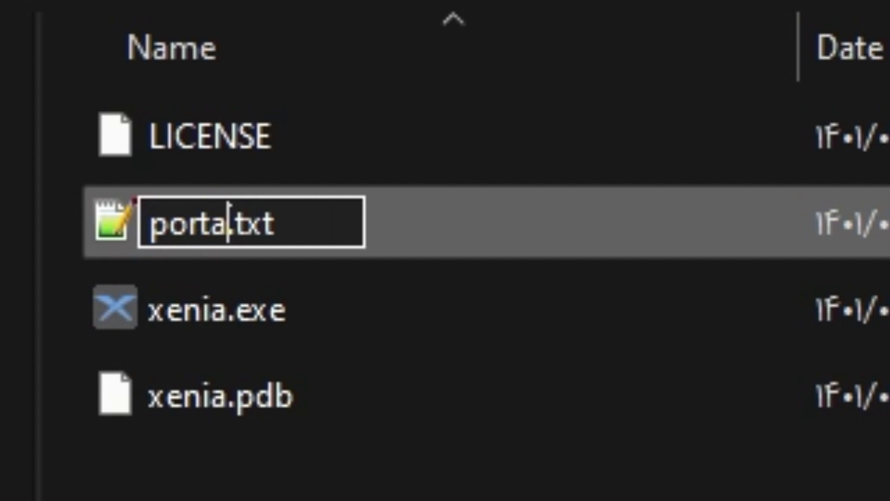
text(ble)
key(Return)
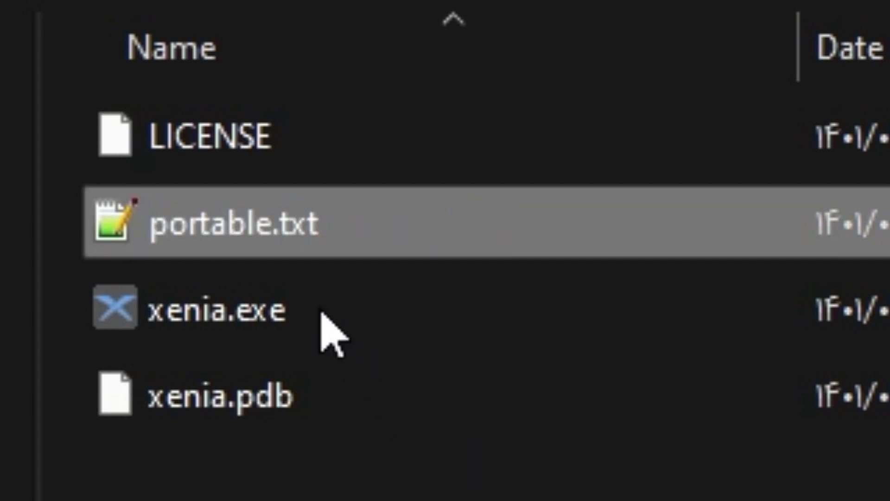
Step: Launch xenia.exe once to generate its configuration, and view xenia.config.toml in the text editor before closing it
double_click(262, 324)
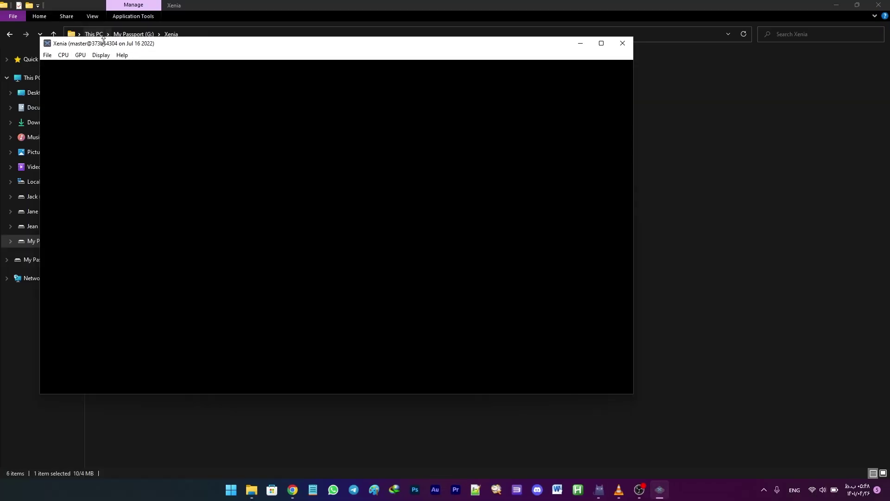
drag(103, 42, 324, 51)
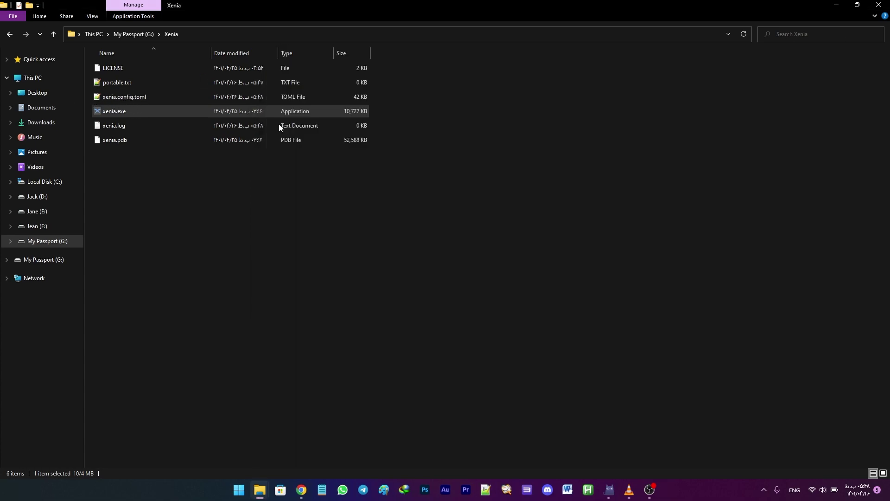
double_click(169, 96)
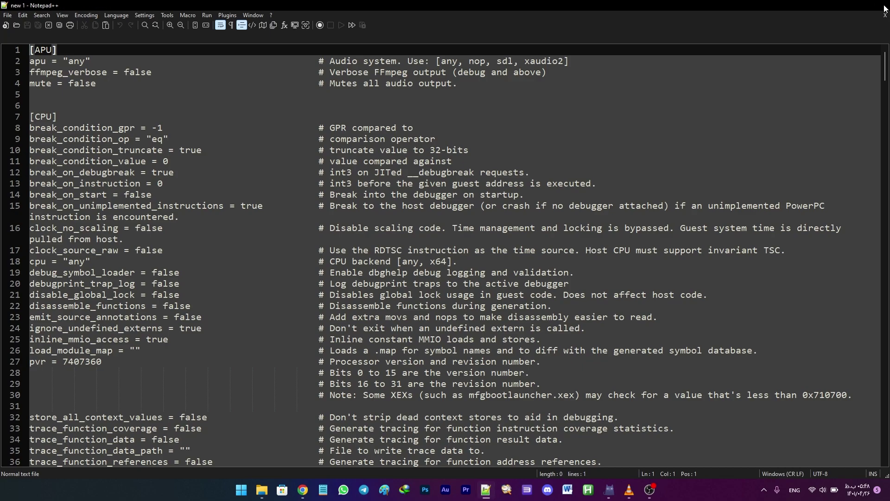
click(877, 5)
click(380, 156)
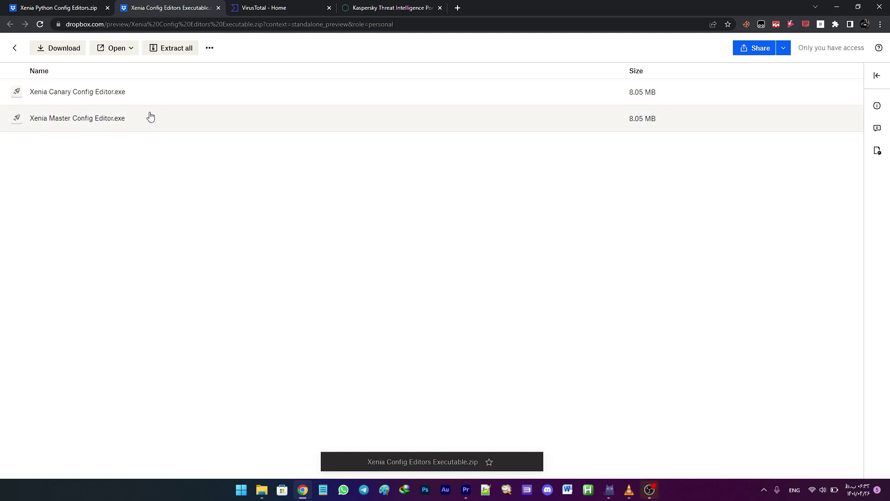
Step: Download Xenia Config Editors Executable.zip from Dropbox
click(63, 49)
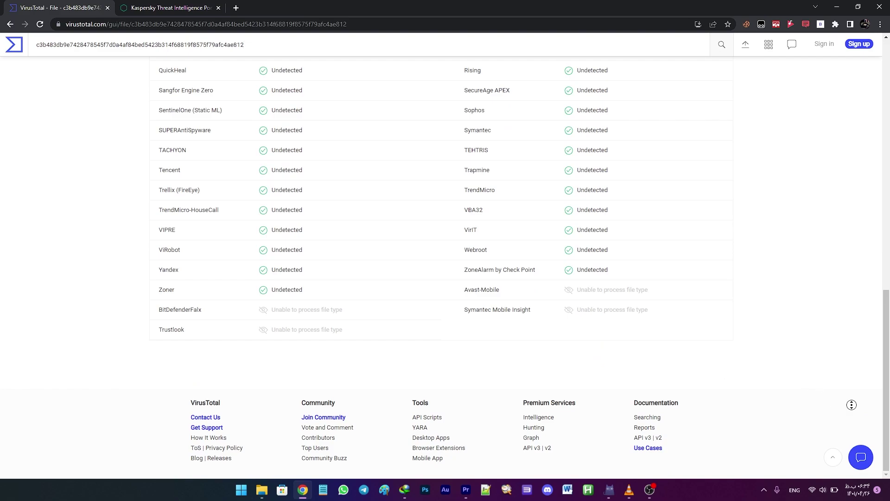
Step: Examine the VirusTotal vendor analysis of Xenia Canary Config Editor.exe and switch to the Kaspersky Threat Intelligence page
scroll(851, 404, up, 3)
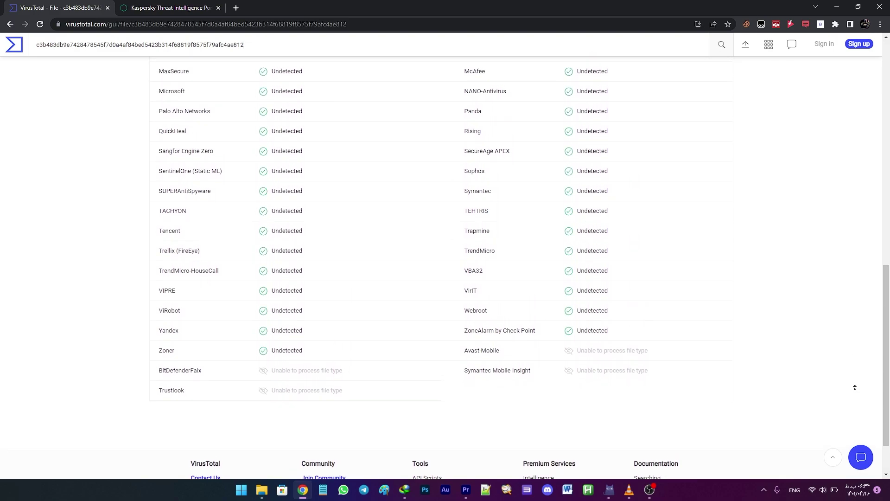
scroll(854, 387, up, 2)
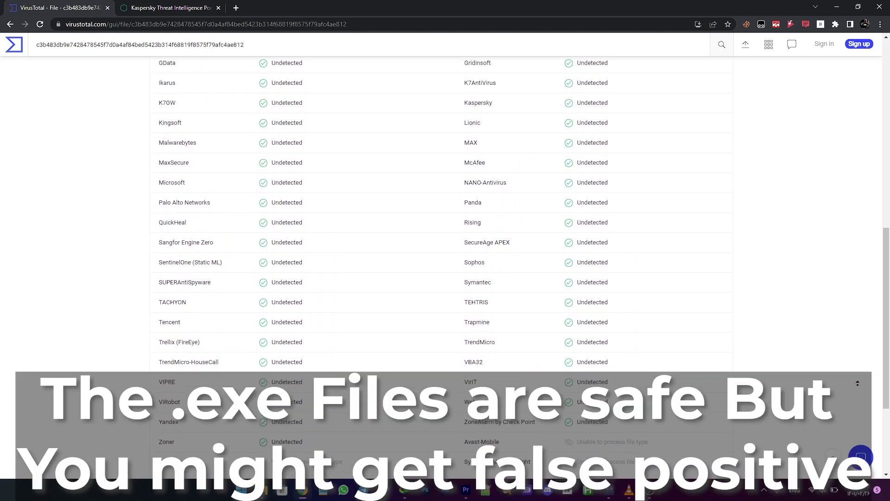
scroll(858, 382, up, 3)
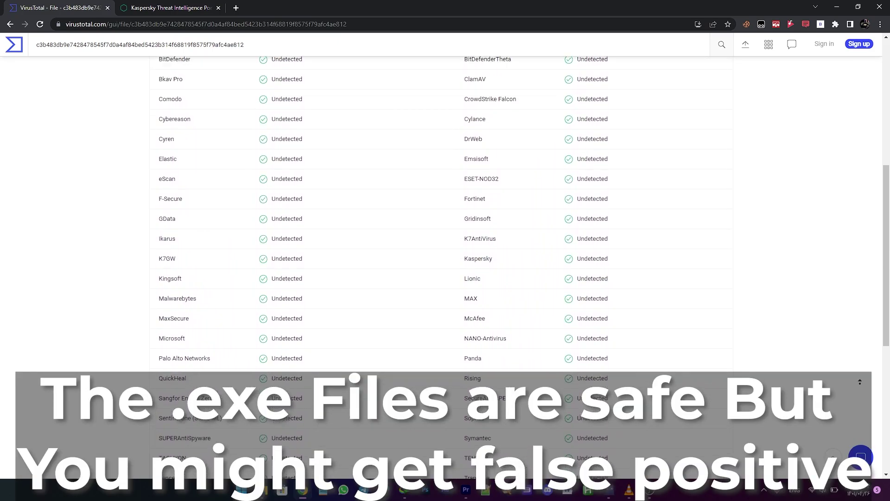
scroll(860, 381, up, 4)
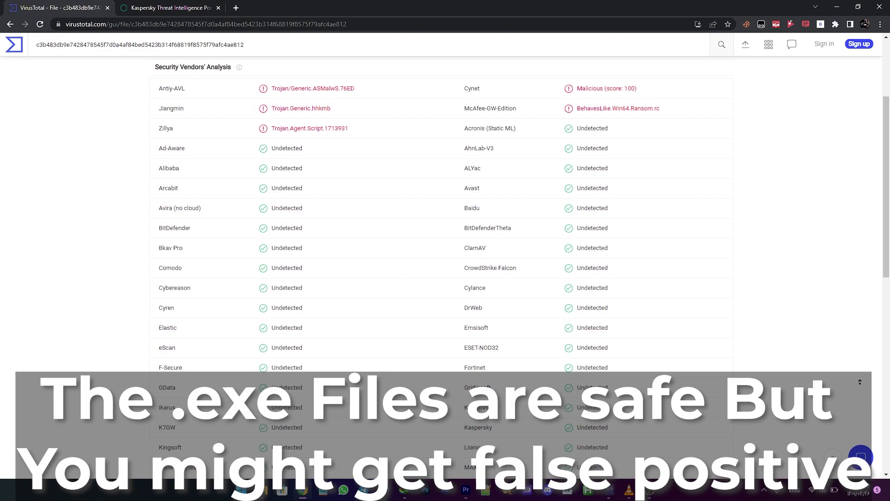
scroll(860, 382, up, 1)
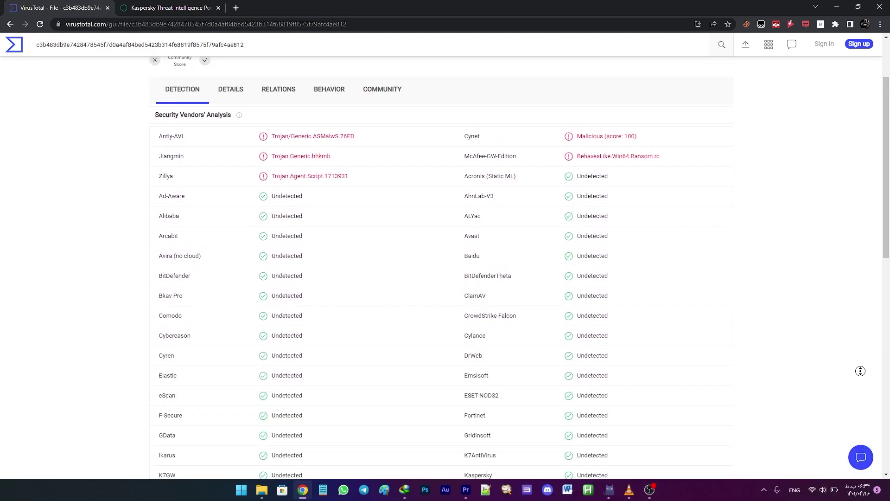
scroll(859, 370, up, 2)
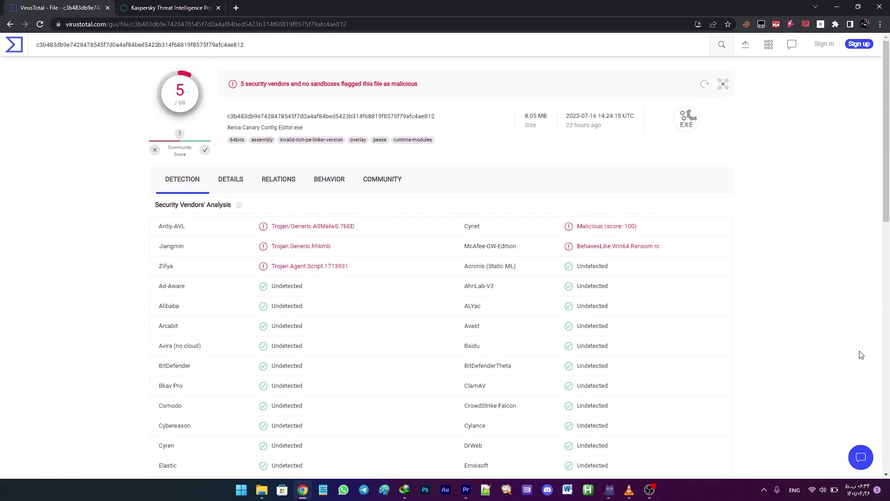
click(170, 6)
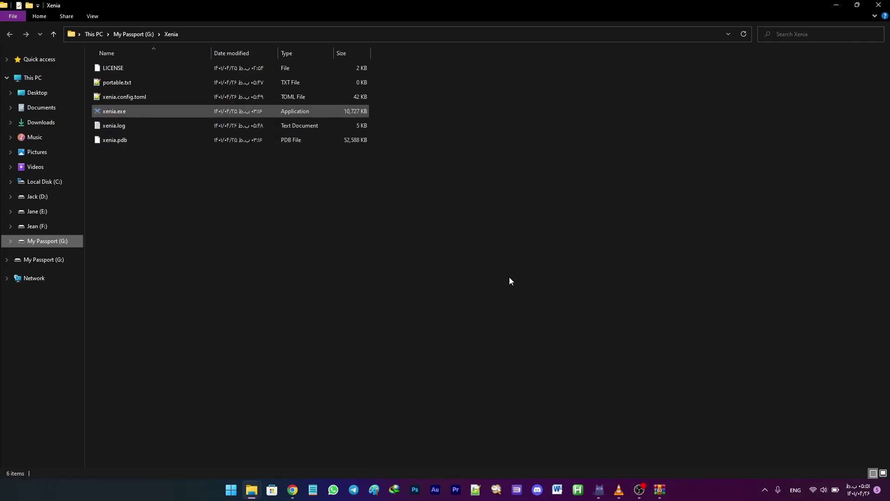
Step: Extract Xenia Master Config Editor.exe from the Xenia_Config_editor_Exe Files.zip archive into the Xenia folder
click(660, 490)
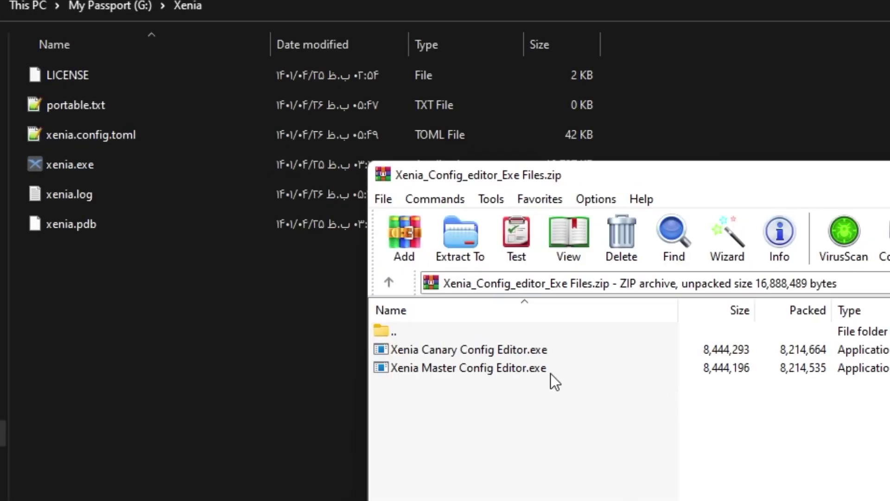
click(466, 373)
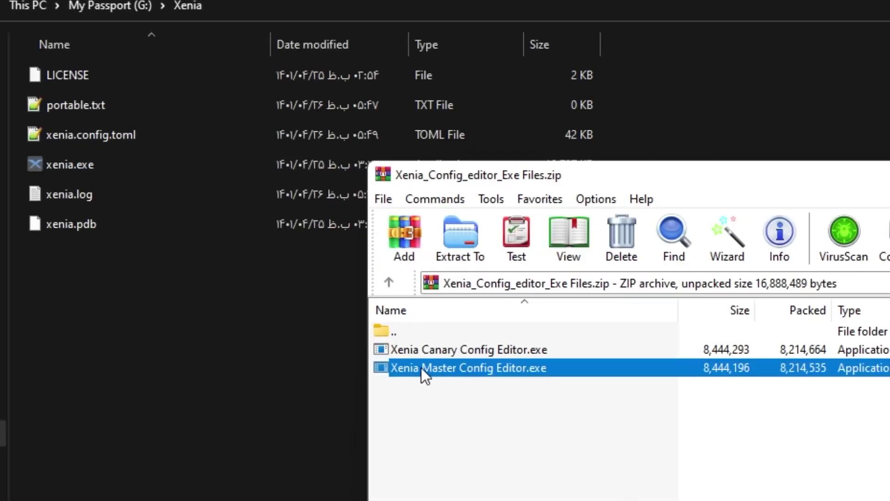
drag(421, 367, 176, 388)
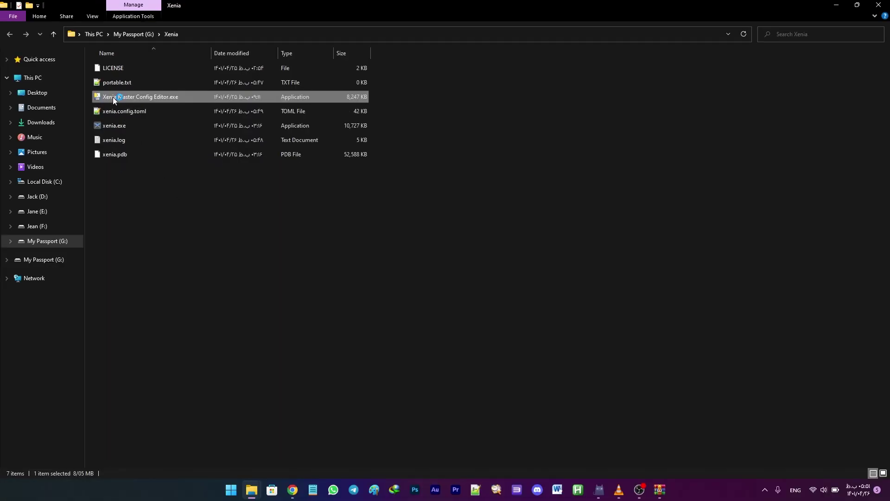
Step: Open Xenia Master Config Editor.exe and place its window beside the Xenia folder's file list
drag(165, 118, 526, 85)
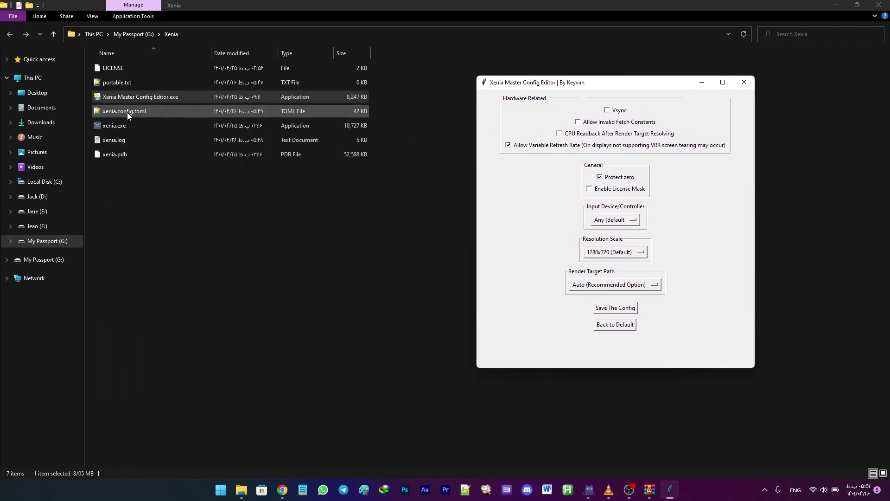
drag(547, 83, 575, 87)
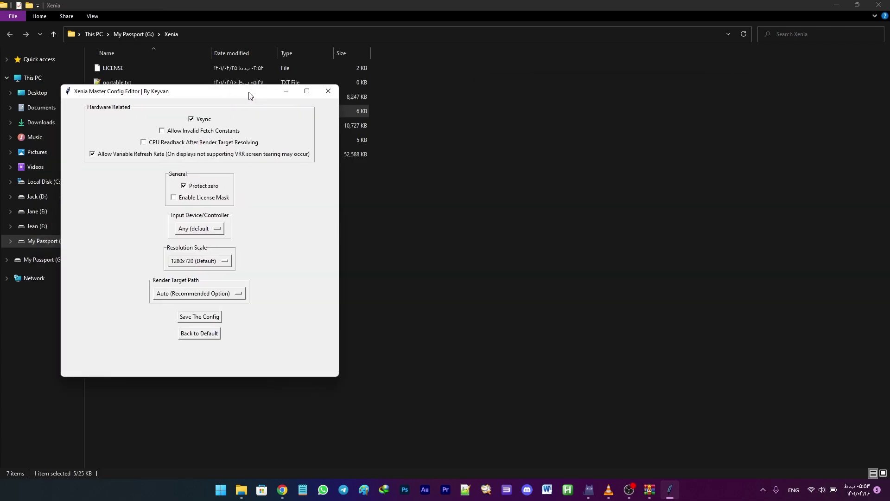
drag(248, 93, 584, 92)
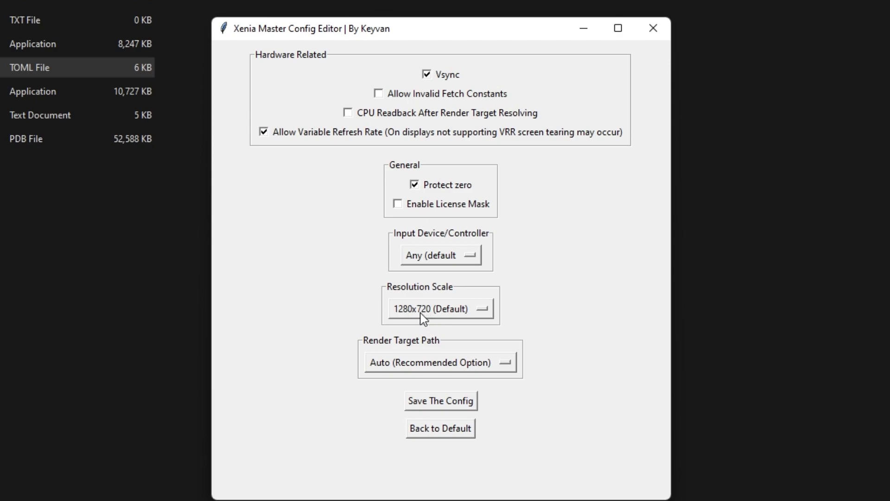
Step: Set the resolution scale to 2560x1440 and view the available input device options
click(420, 313)
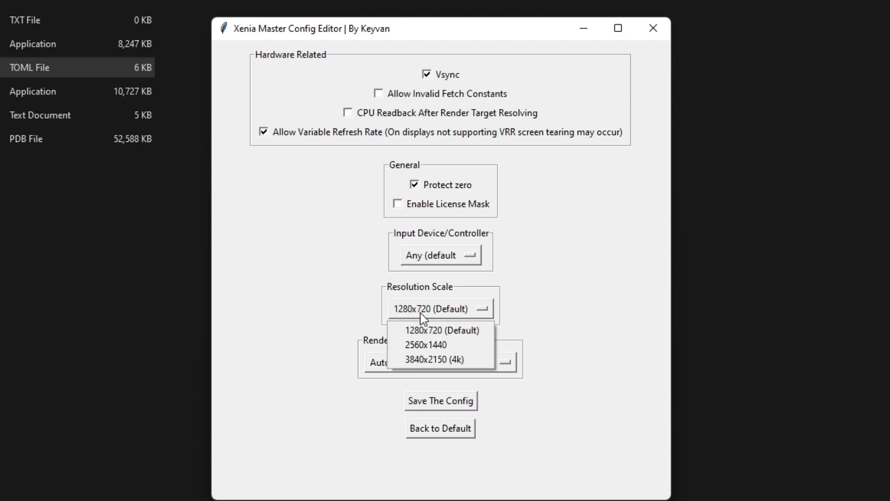
click(461, 348)
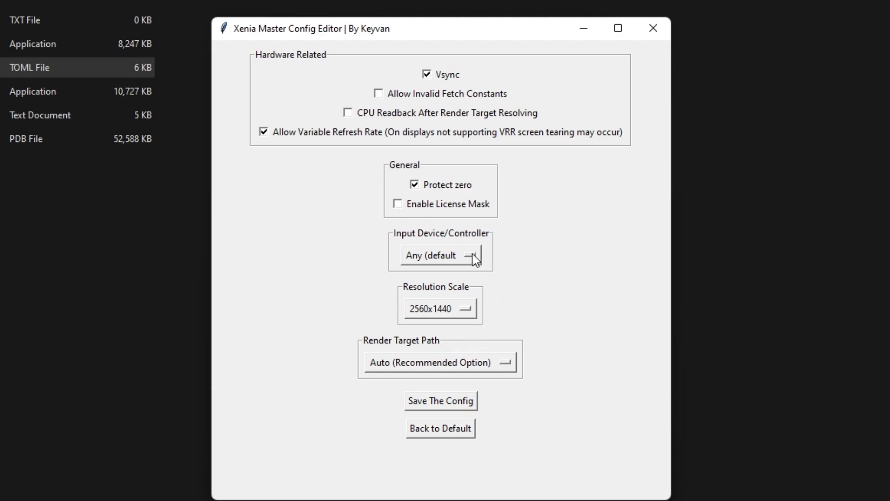
click(439, 256)
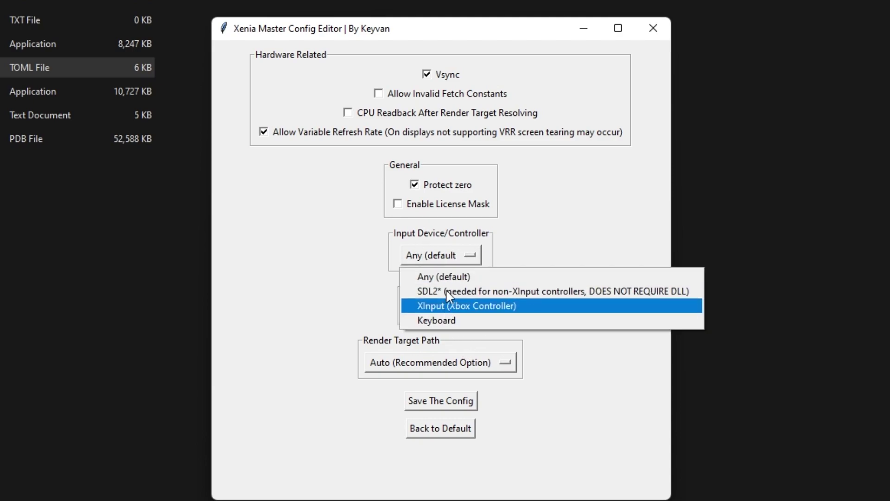
click(389, 258)
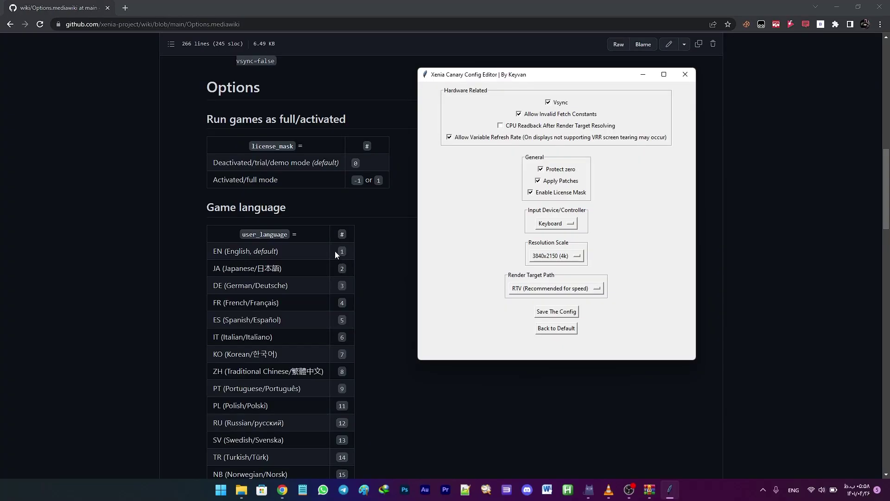
Step: Compare the editor's Render Target Path options with the wiki's render target path table, leaving RTV (Recommended for speed) selected
scroll(336, 250, down, 15)
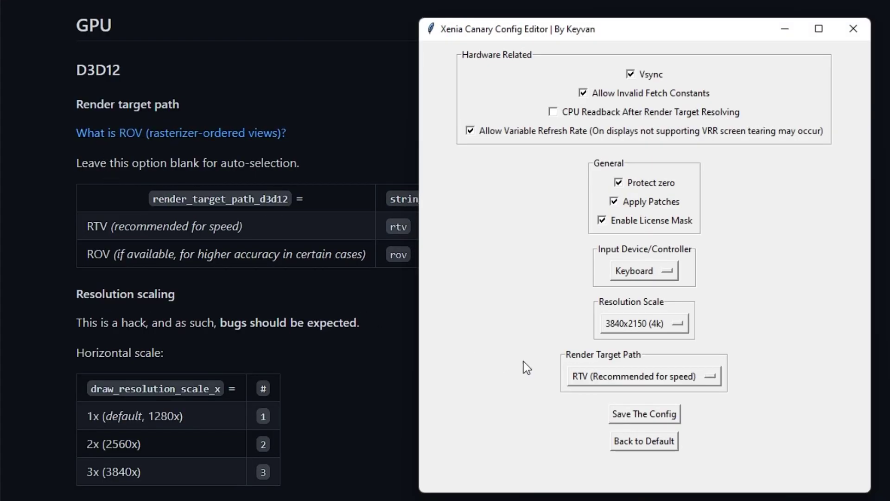
click(547, 291)
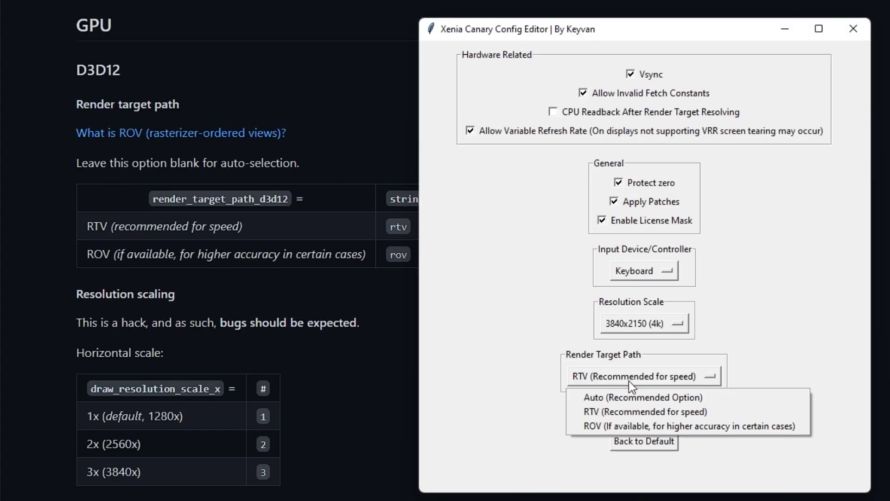
click(578, 385)
Step: Set the resolution scale to 2560x1440, using the wiki's Resolution scaling section as reference
scroll(139, 279, down, 5)
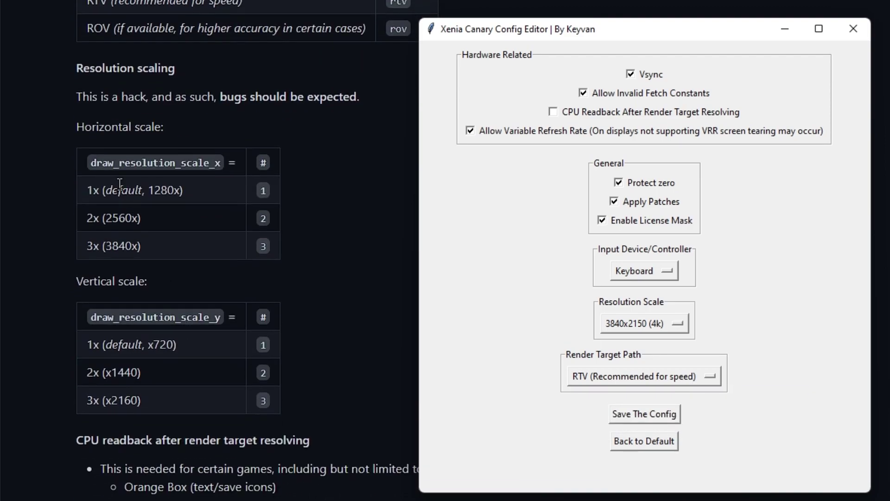
click(653, 321)
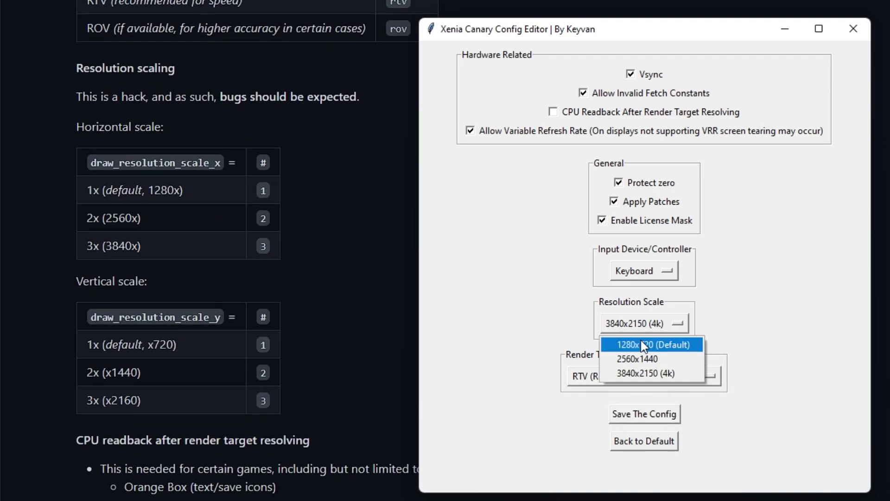
click(643, 366)
click(643, 323)
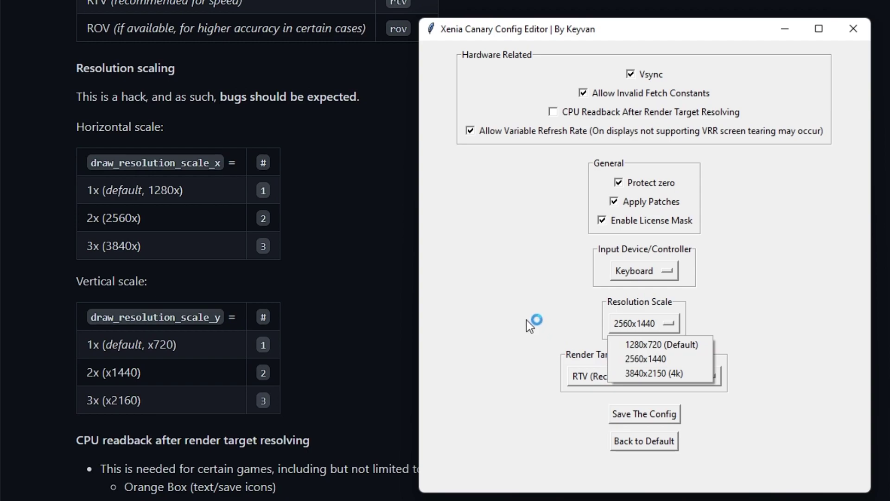
click(187, 335)
Step: Compare the wiki's CPU readback, invalid fetch constants, Vsync, renderer and HID (Input) sections with the matching config editor settings
scroll(187, 335, down, 2)
scroll(187, 334, down, 5)
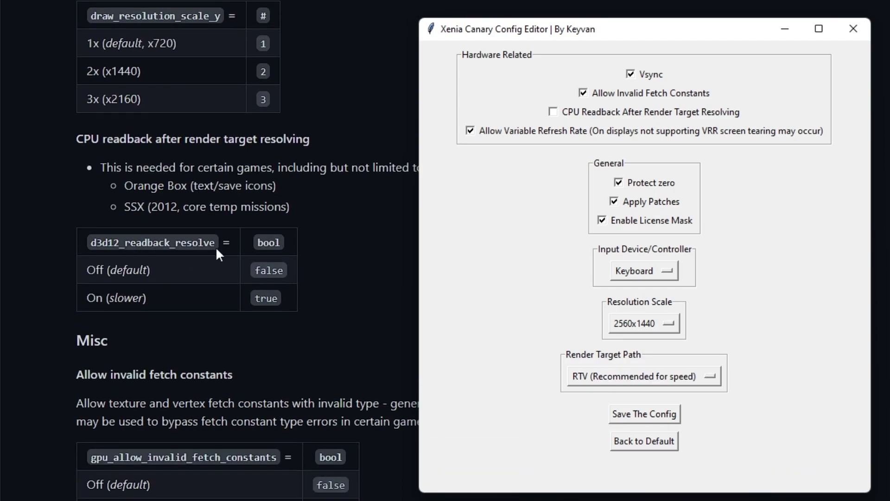
click(554, 113)
scroll(245, 291, down, 6)
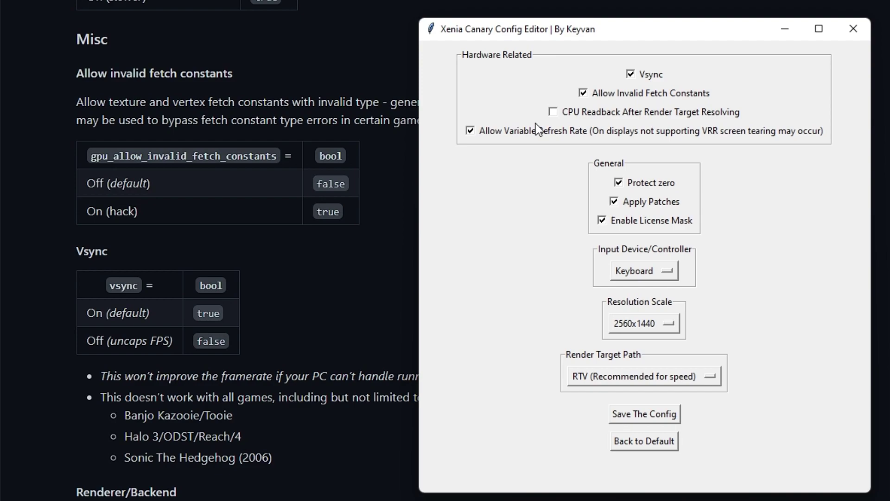
scroll(136, 190, down, 3)
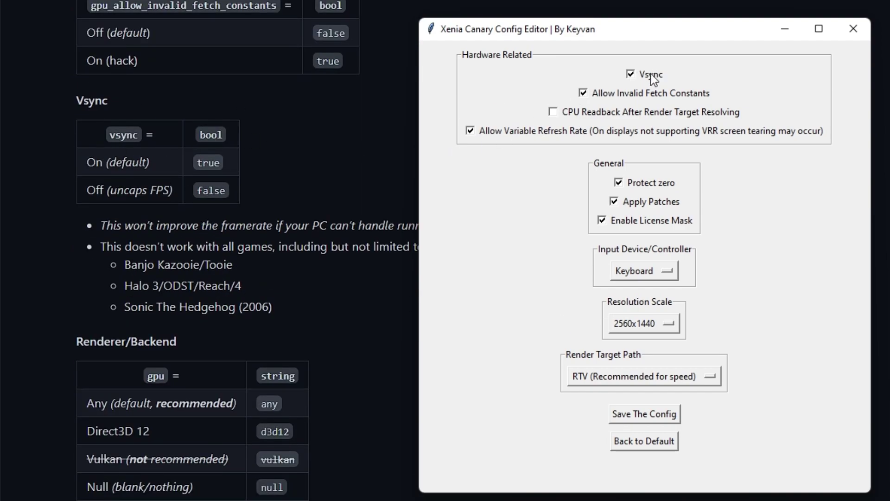
scroll(192, 249, down, 6)
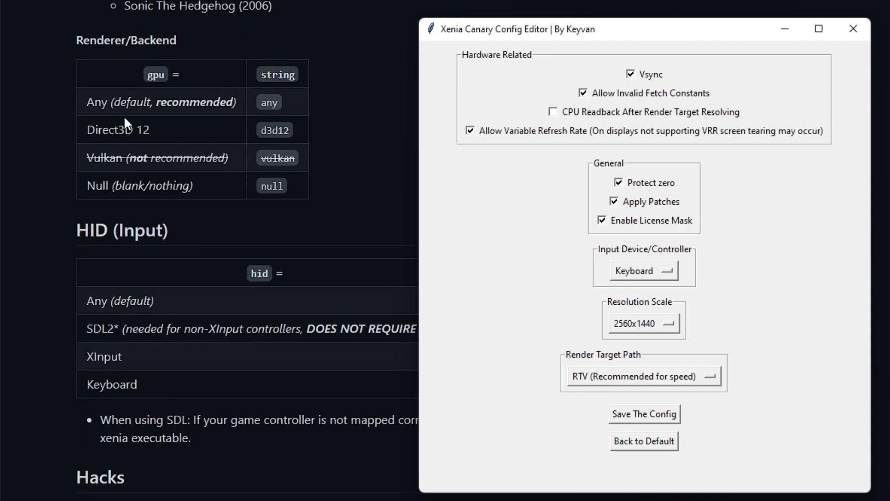
scroll(366, 112, down, 3)
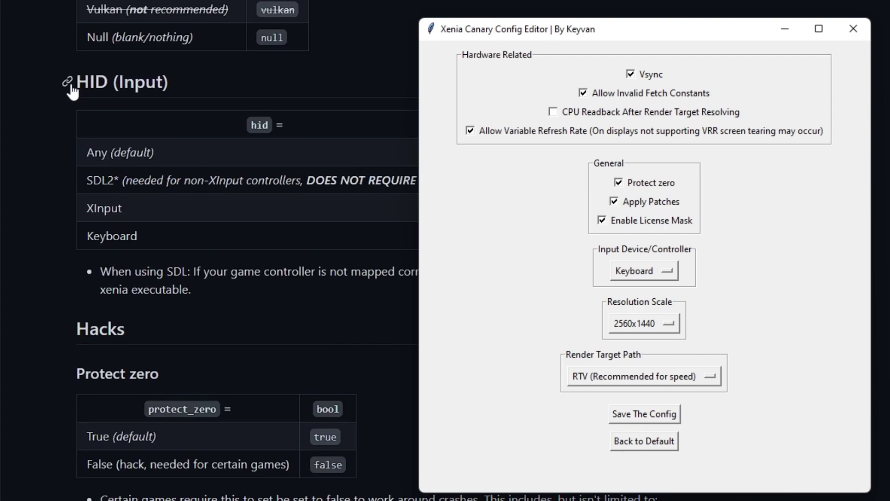
triple_click(72, 90)
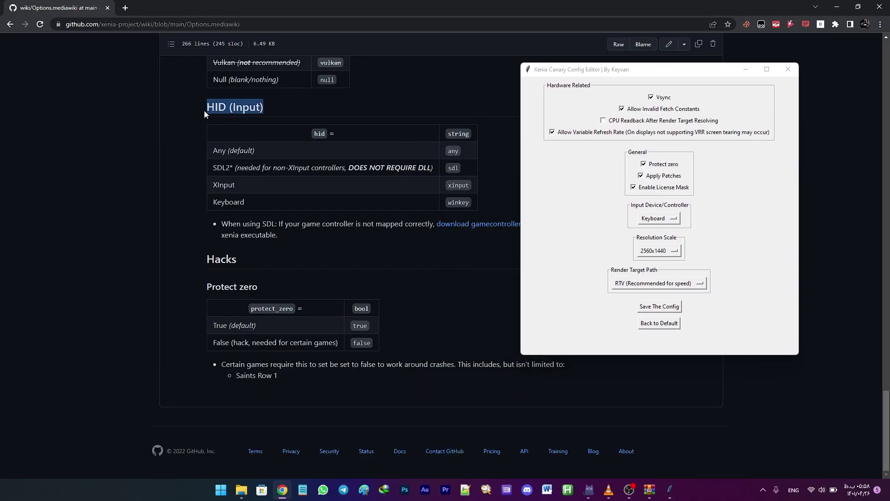
click(310, 195)
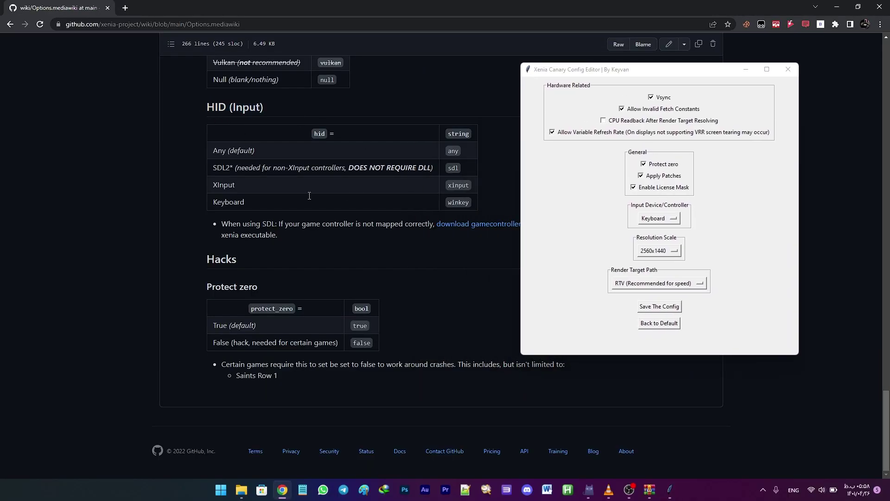
Step: Try XInput (Xbox Controller) as the input device, and set the input device to Any (default)
click(664, 222)
click(665, 248)
click(665, 218)
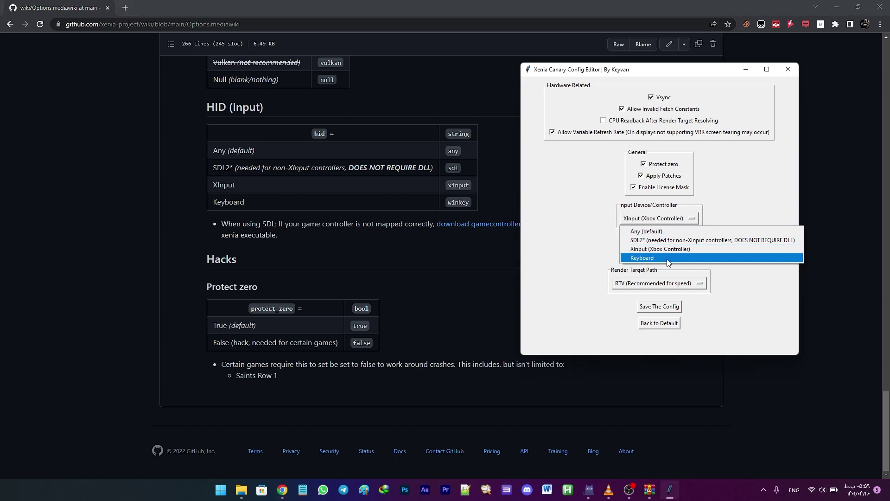
click(659, 230)
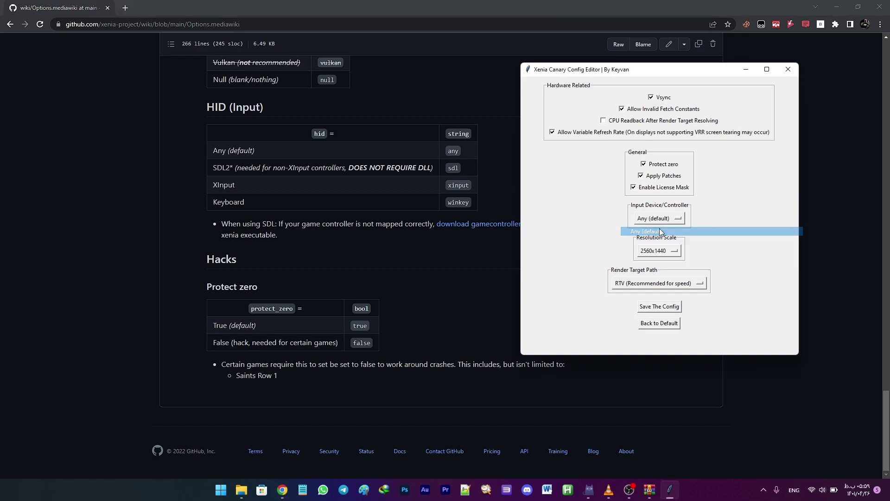
click(349, 272)
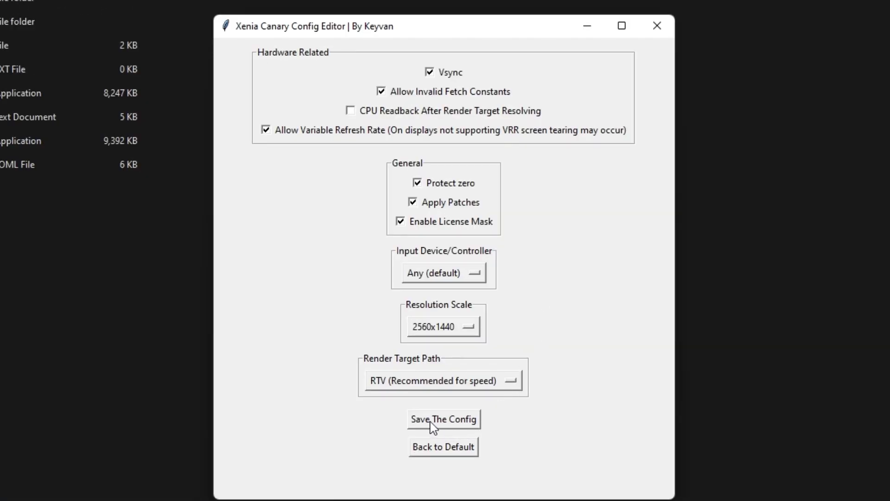
Step: Save the Xenia Canary config and reset the settings to default
click(432, 423)
click(447, 448)
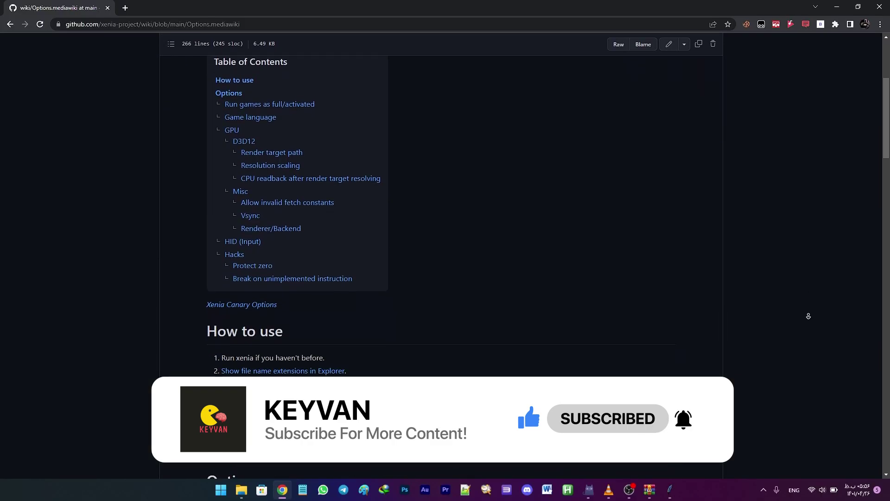
scroll(808, 315, down, 8)
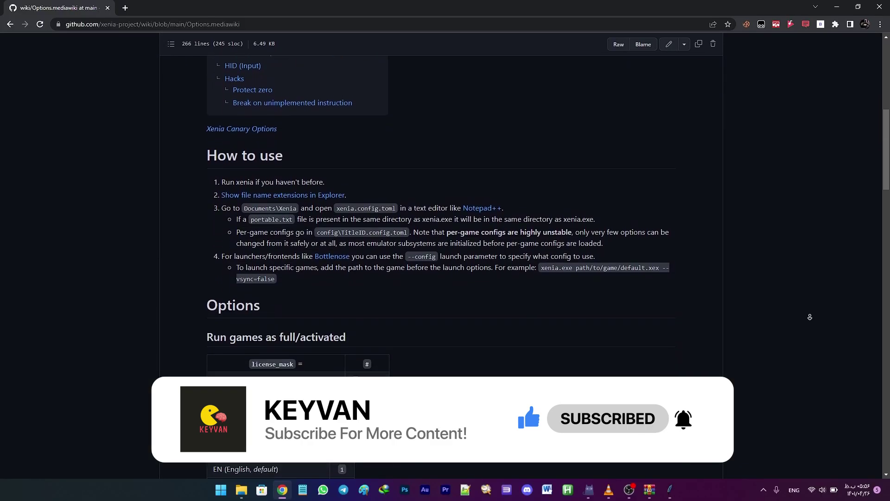
scroll(810, 320, down, 7)
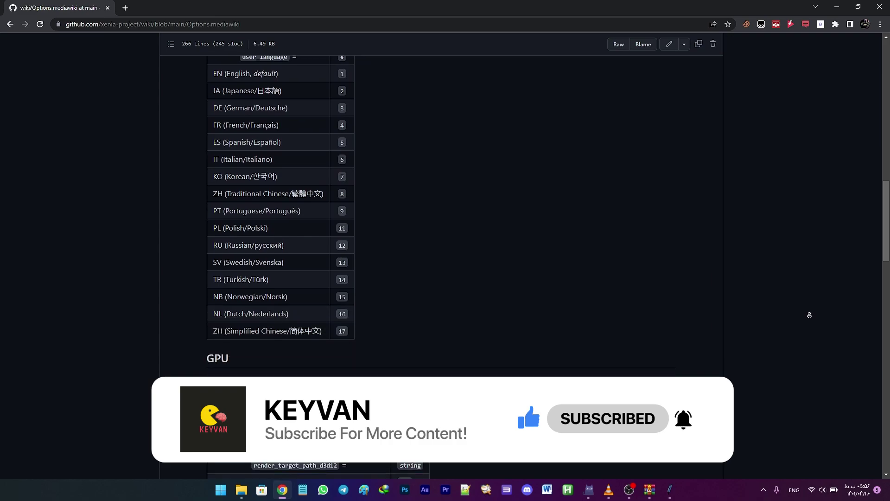
scroll(808, 317, down, 2)
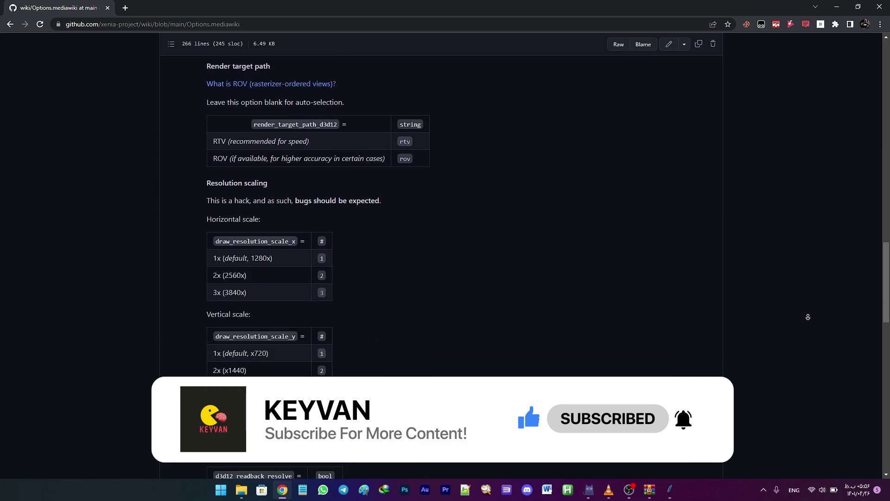